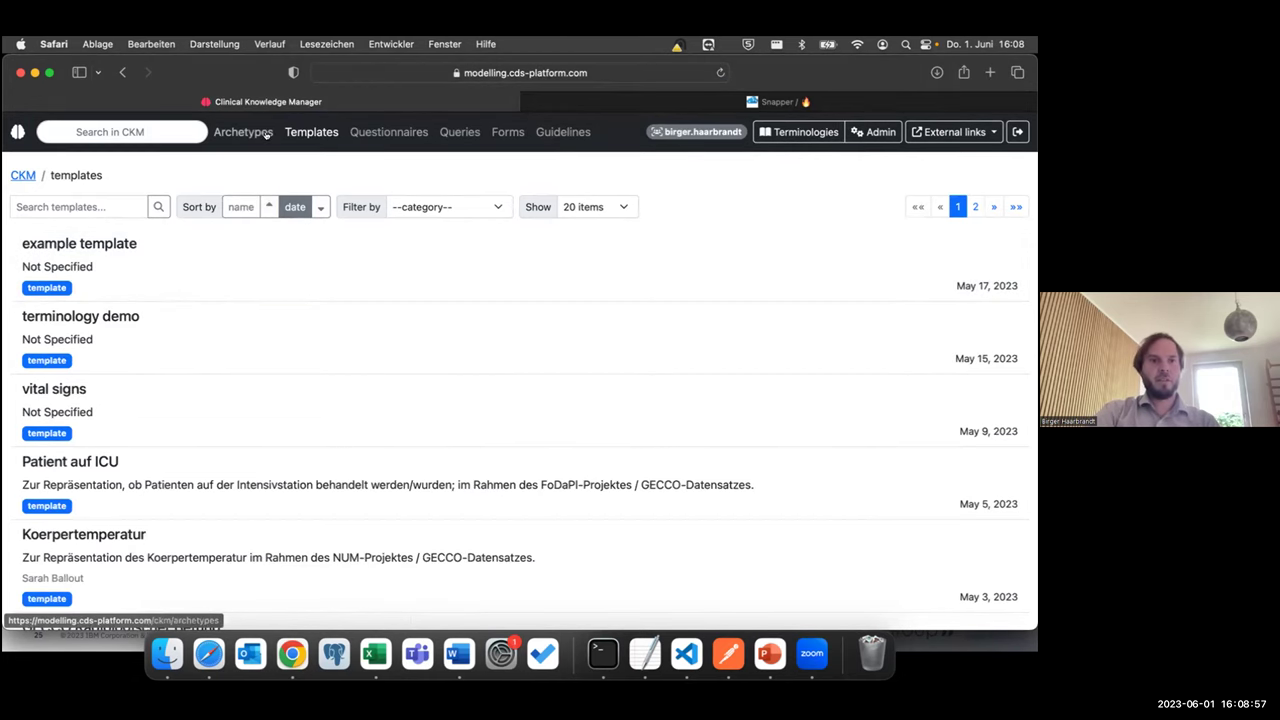
Step: Open the heart anamnesis template from the templates list and create a form from it
click(252, 132)
click(310, 133)
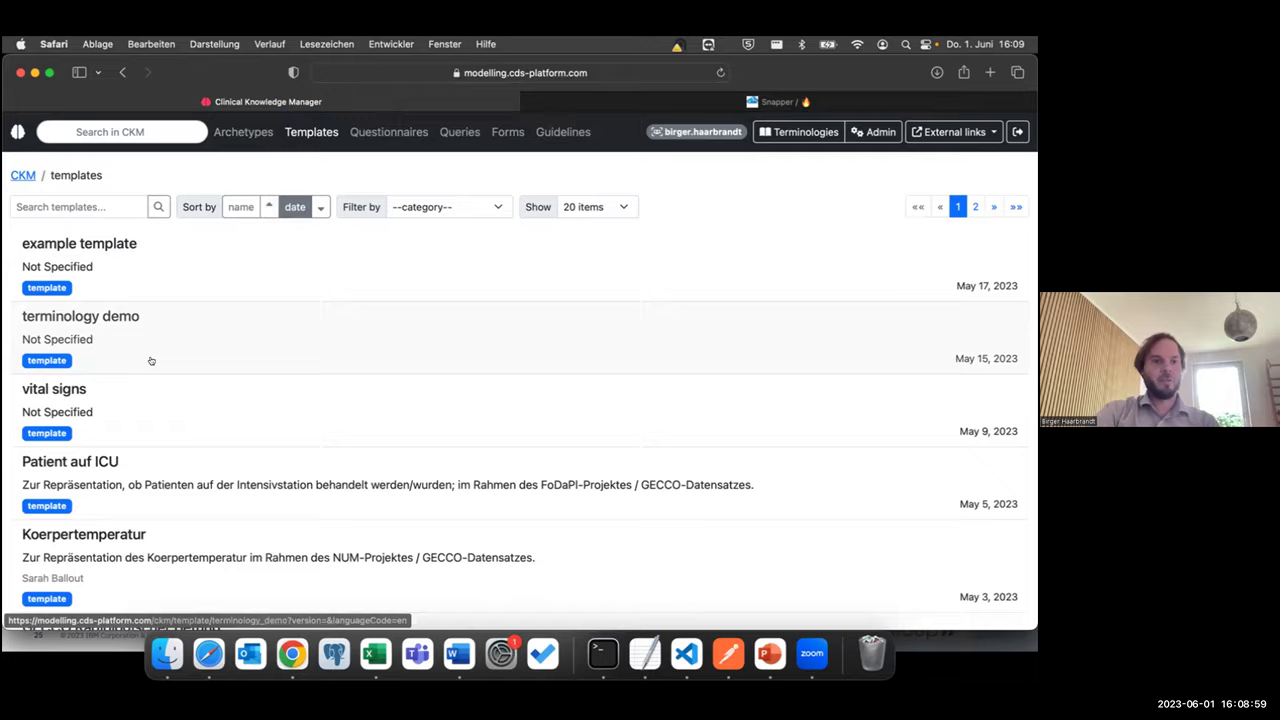
scroll(160, 380, down, 5)
scroll(184, 411, down, 10)
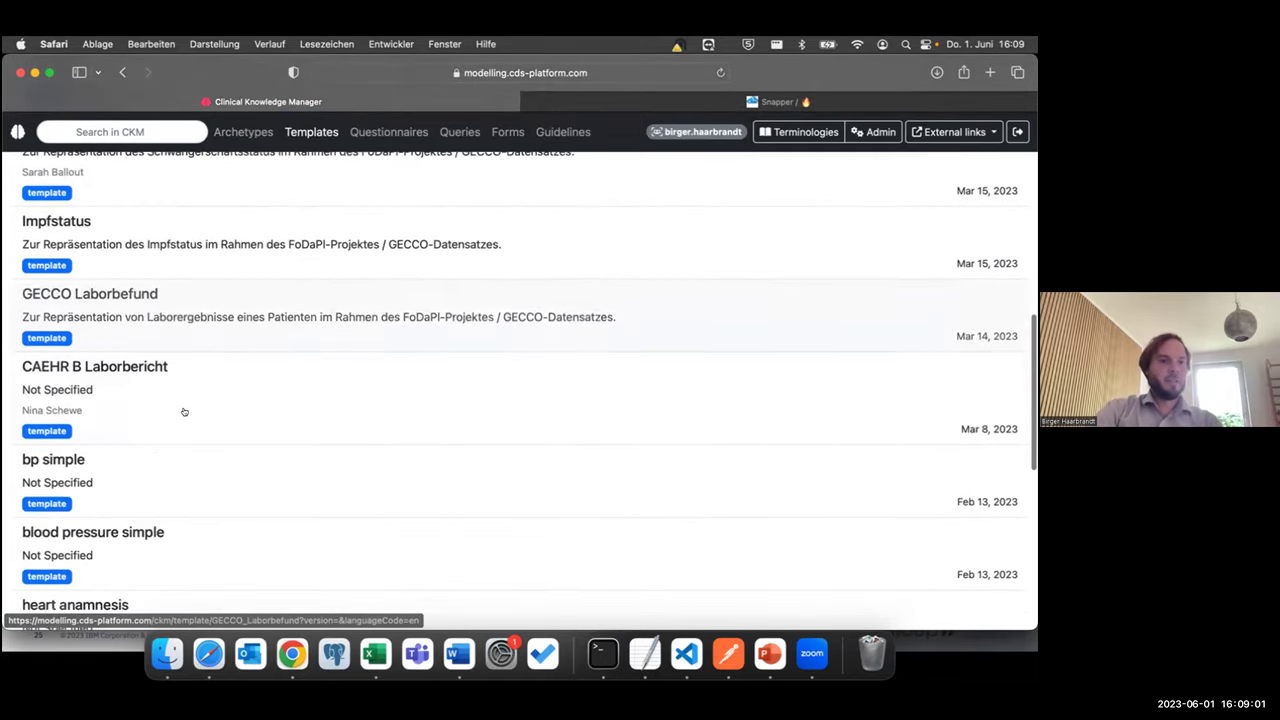
scroll(190, 413, down, 1)
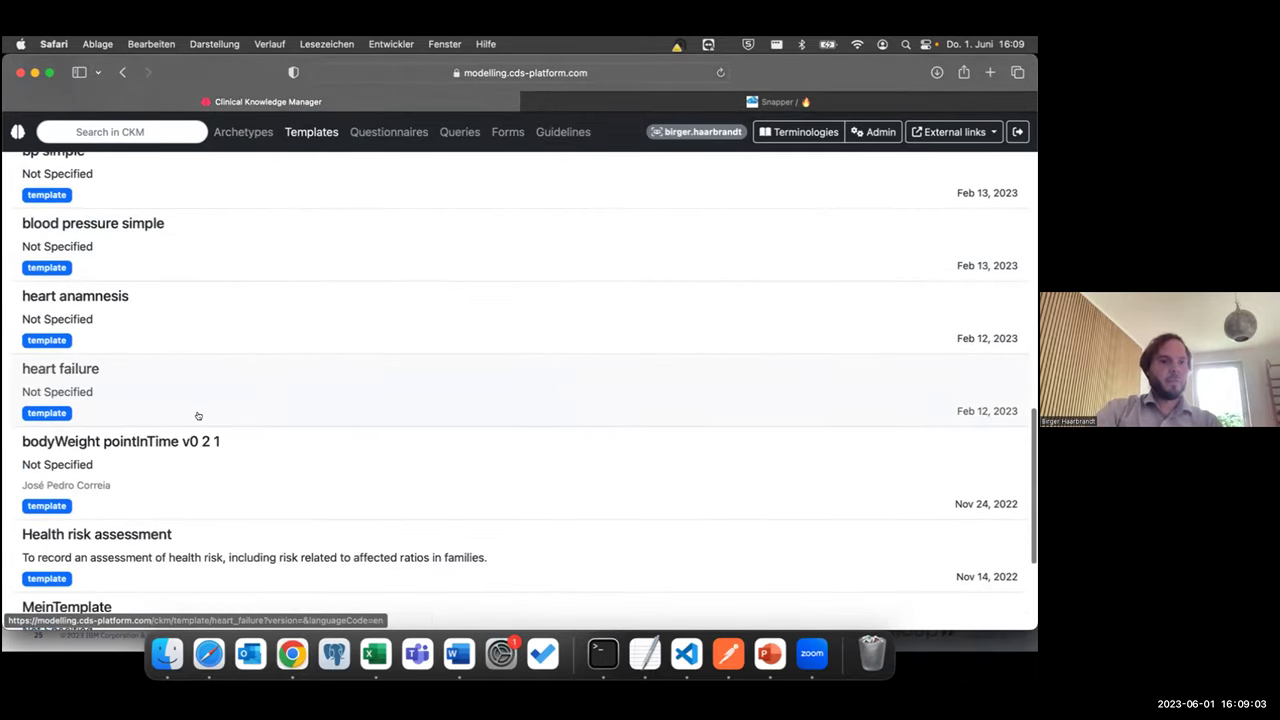
scroll(198, 416, down, 5)
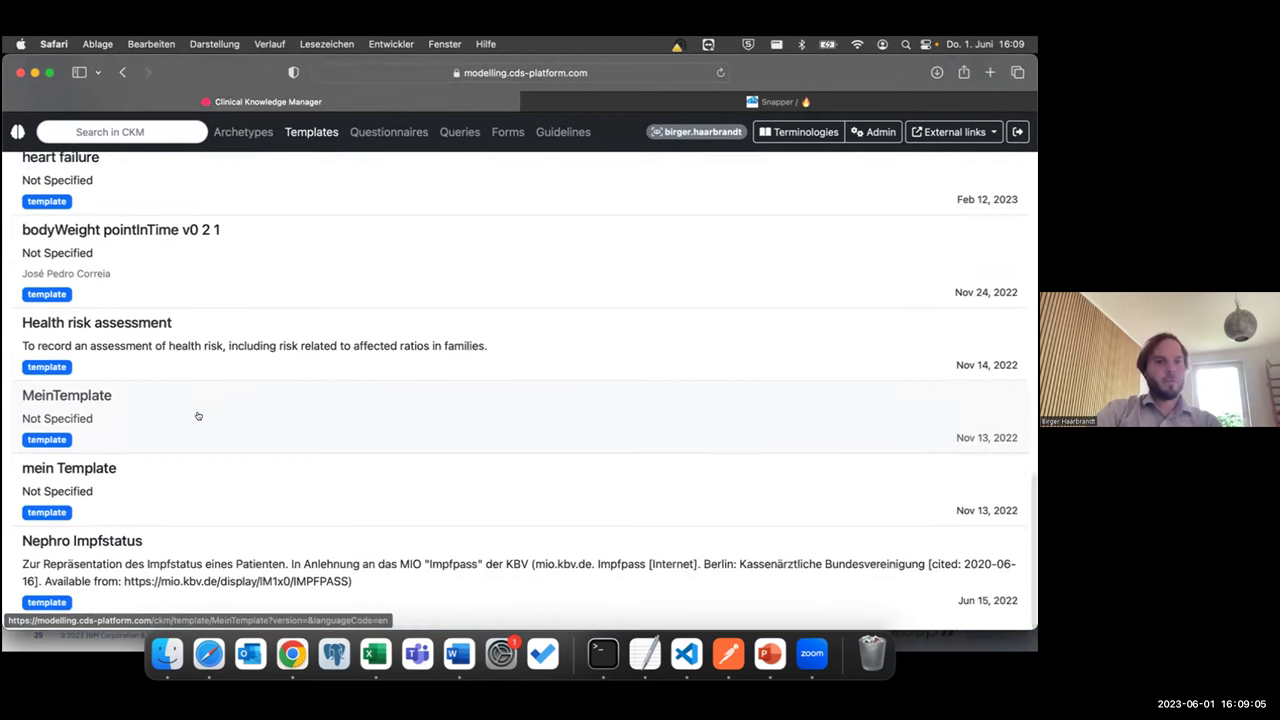
scroll(199, 415, up, 2)
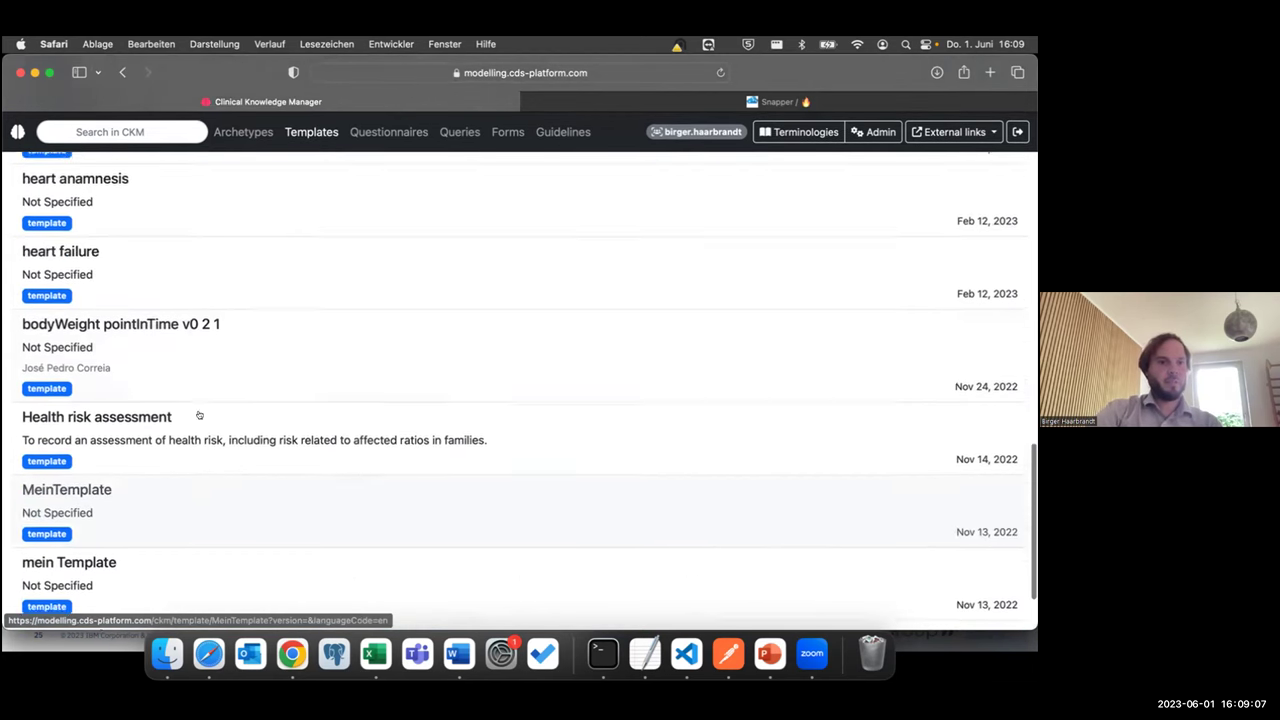
scroll(206, 369, up, 3)
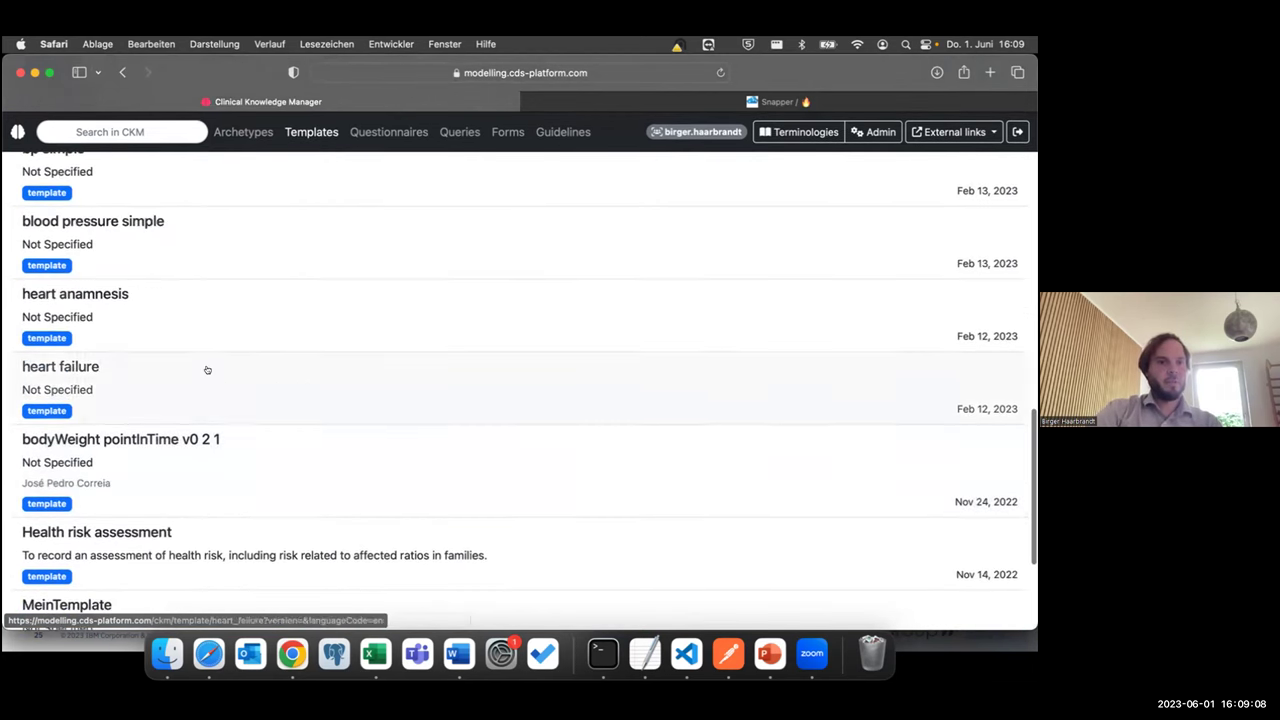
click(223, 303)
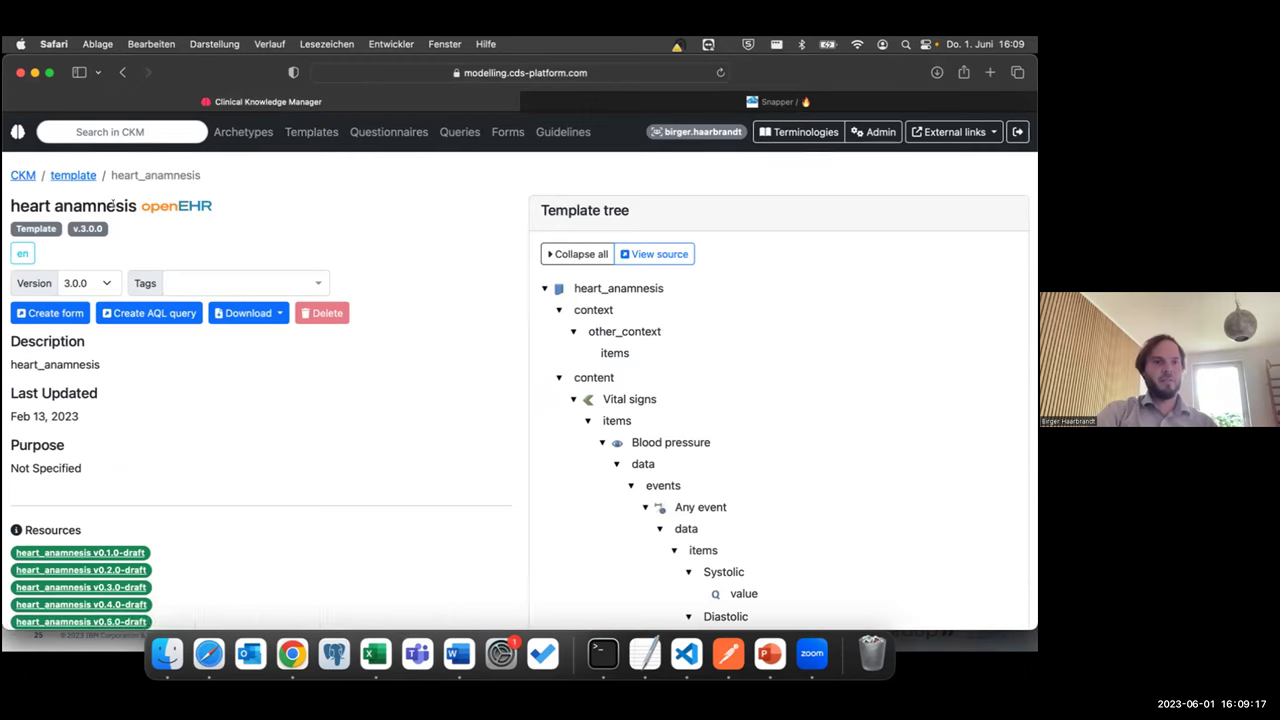
click(50, 313)
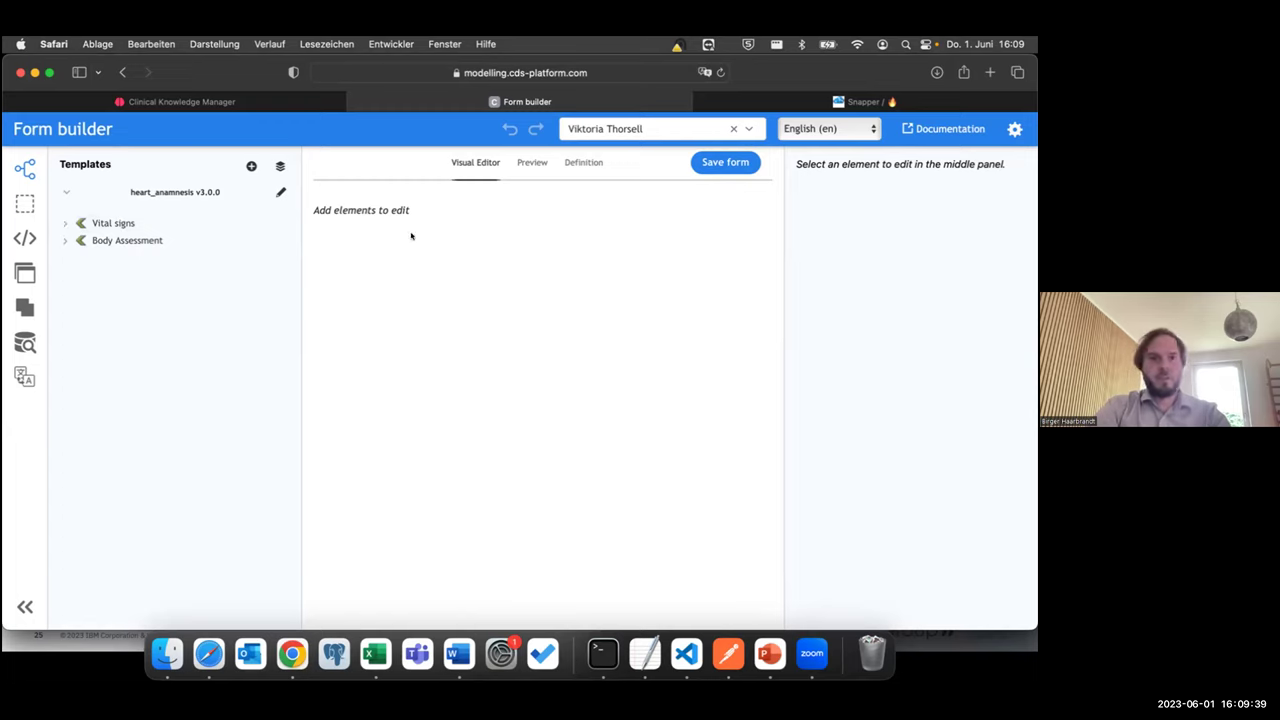
Step: Add the whole Vital signs section, with blood pressure and pulse/heart beat, to the empty form
click(63, 223)
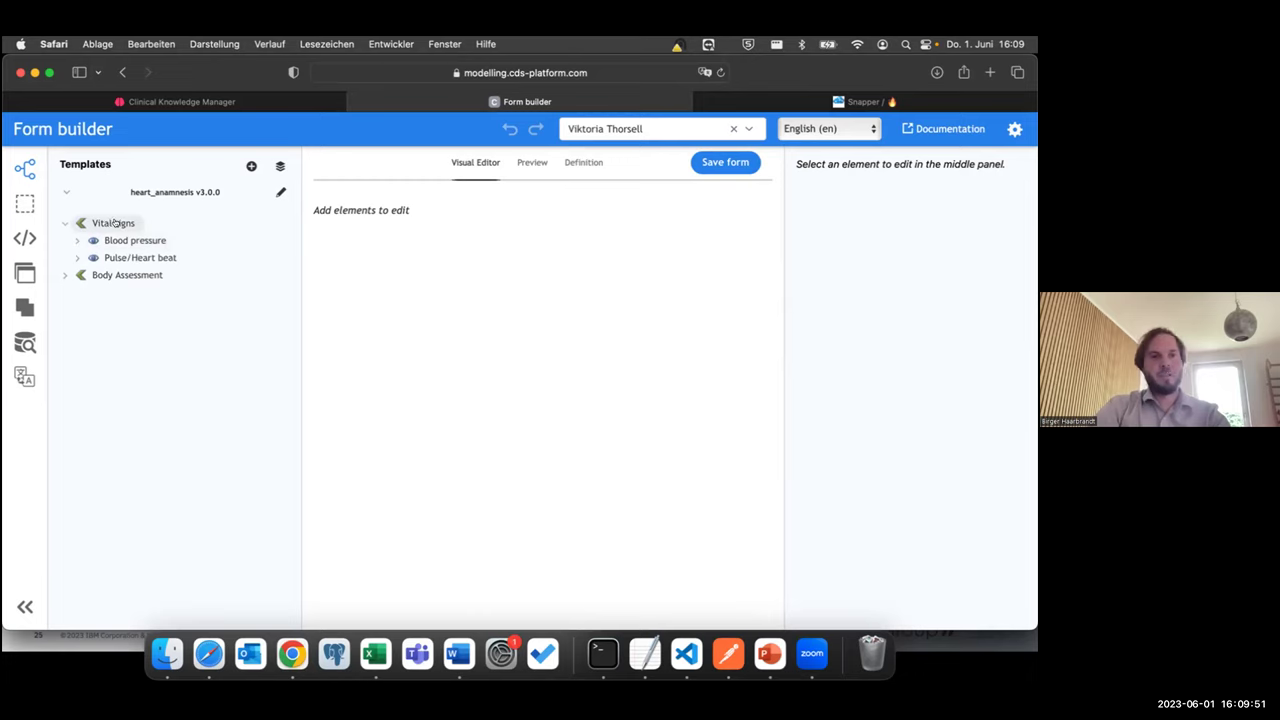
drag(114, 225, 380, 342)
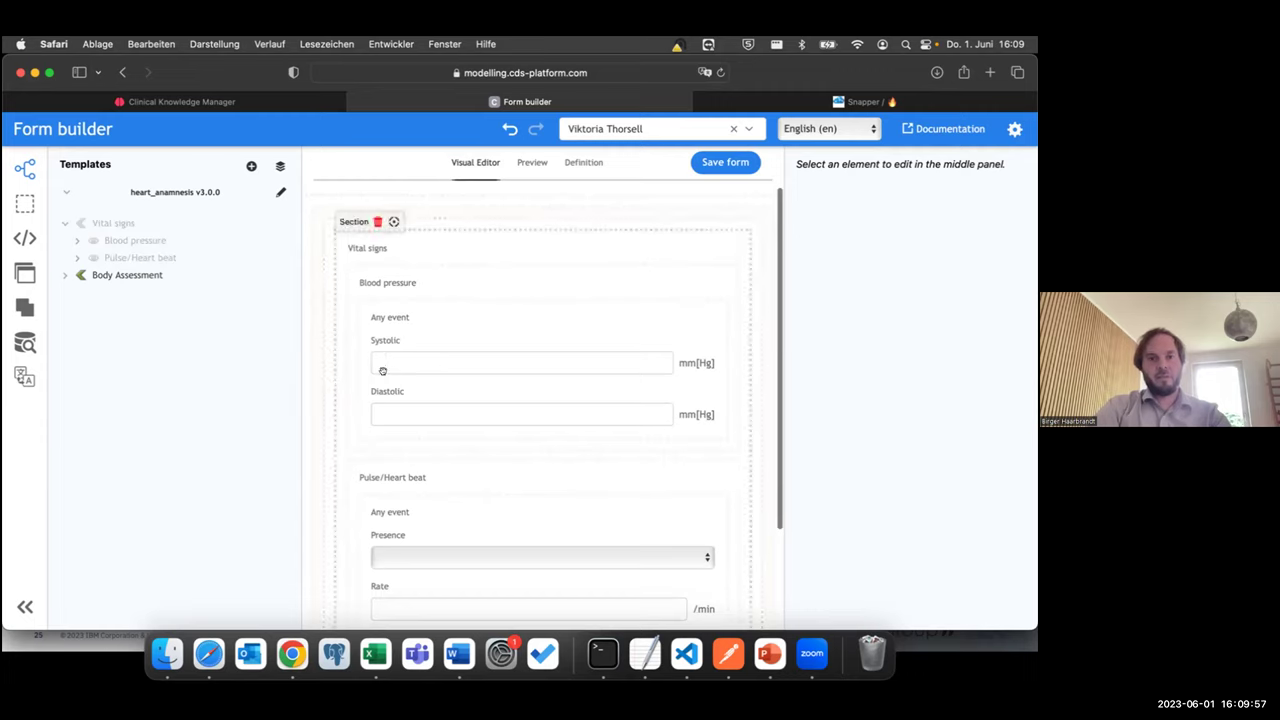
scroll(348, 438, down, 2)
scroll(352, 440, down, 1)
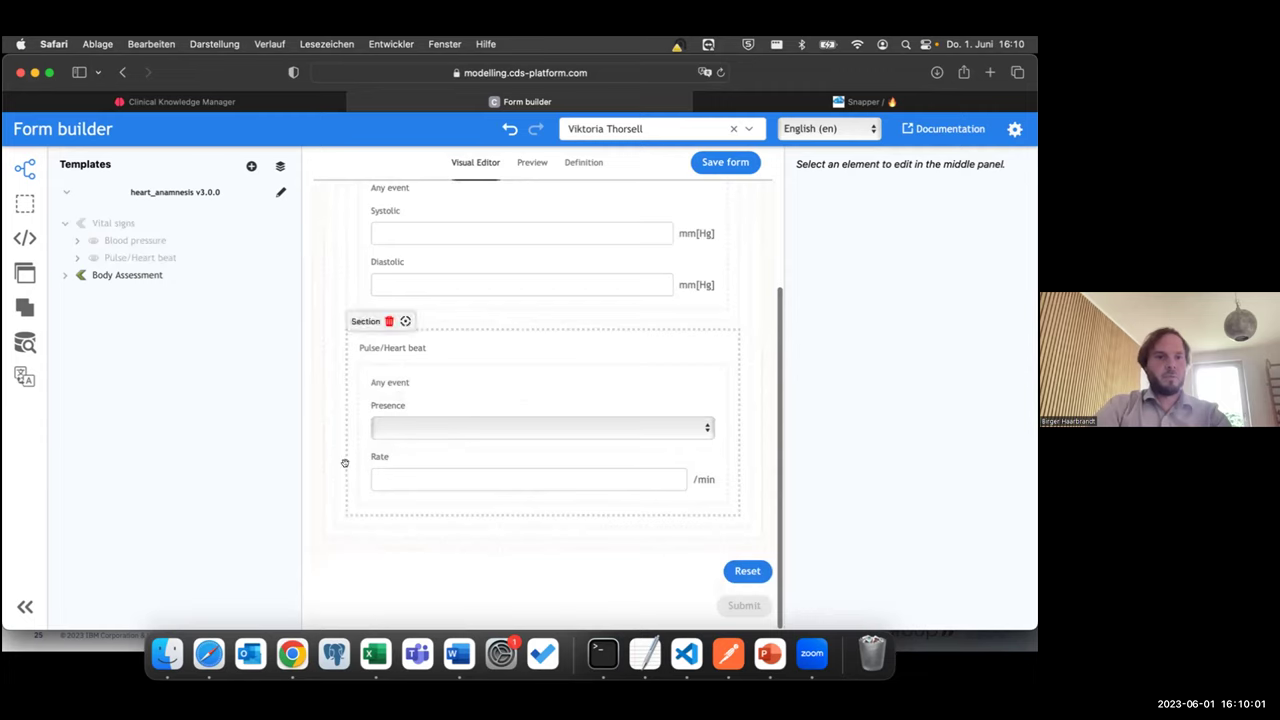
Step: Add the whole Body Assessment section to the form below the Pulse/Heart beat section
click(311, 543)
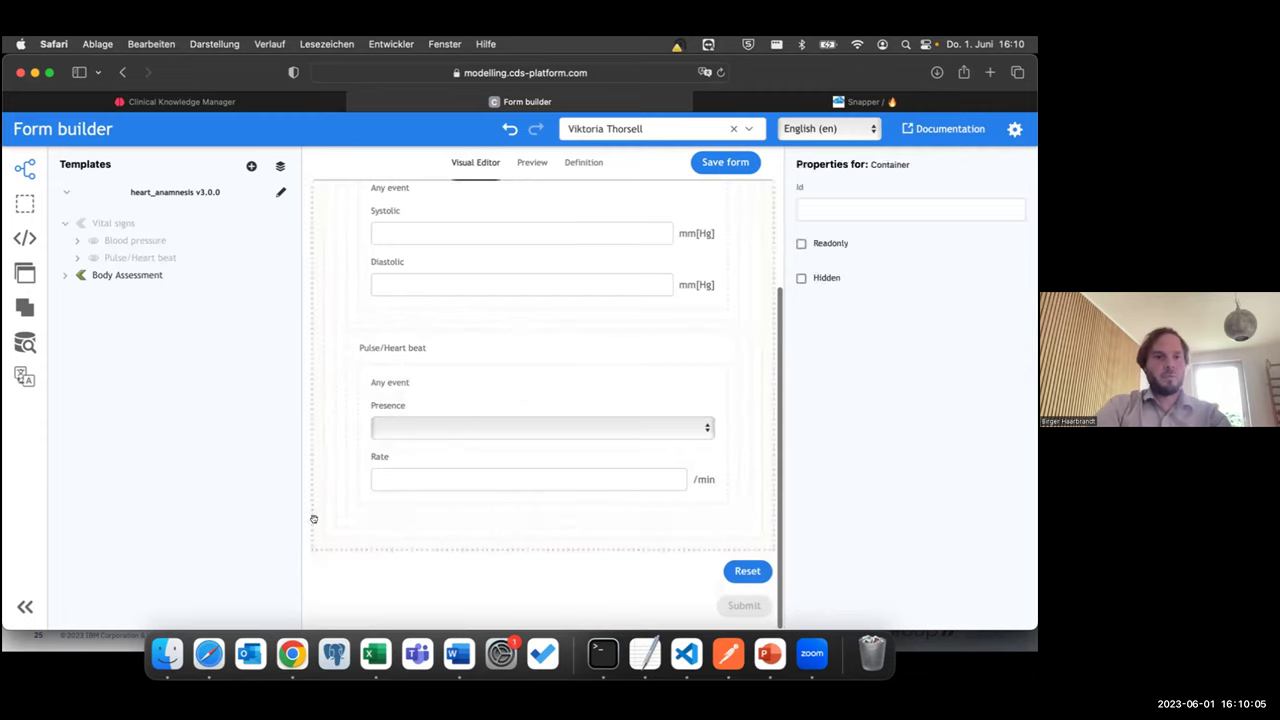
click(313, 521)
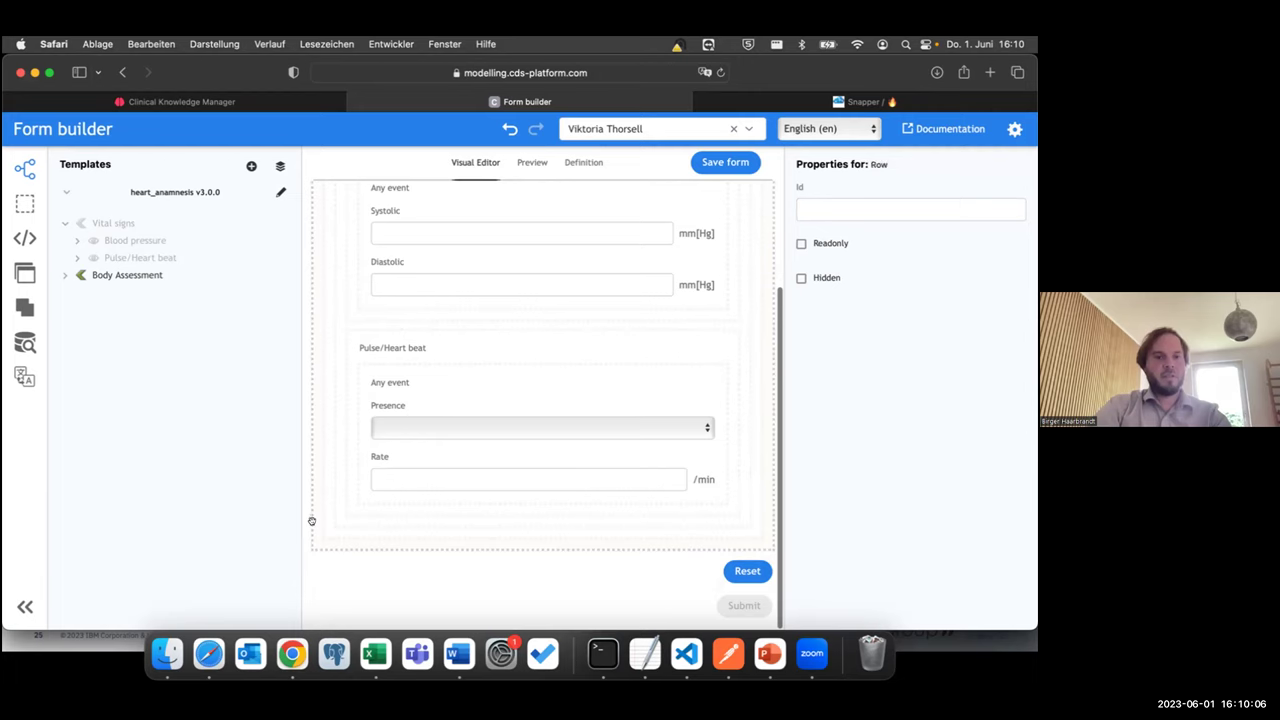
click(108, 275)
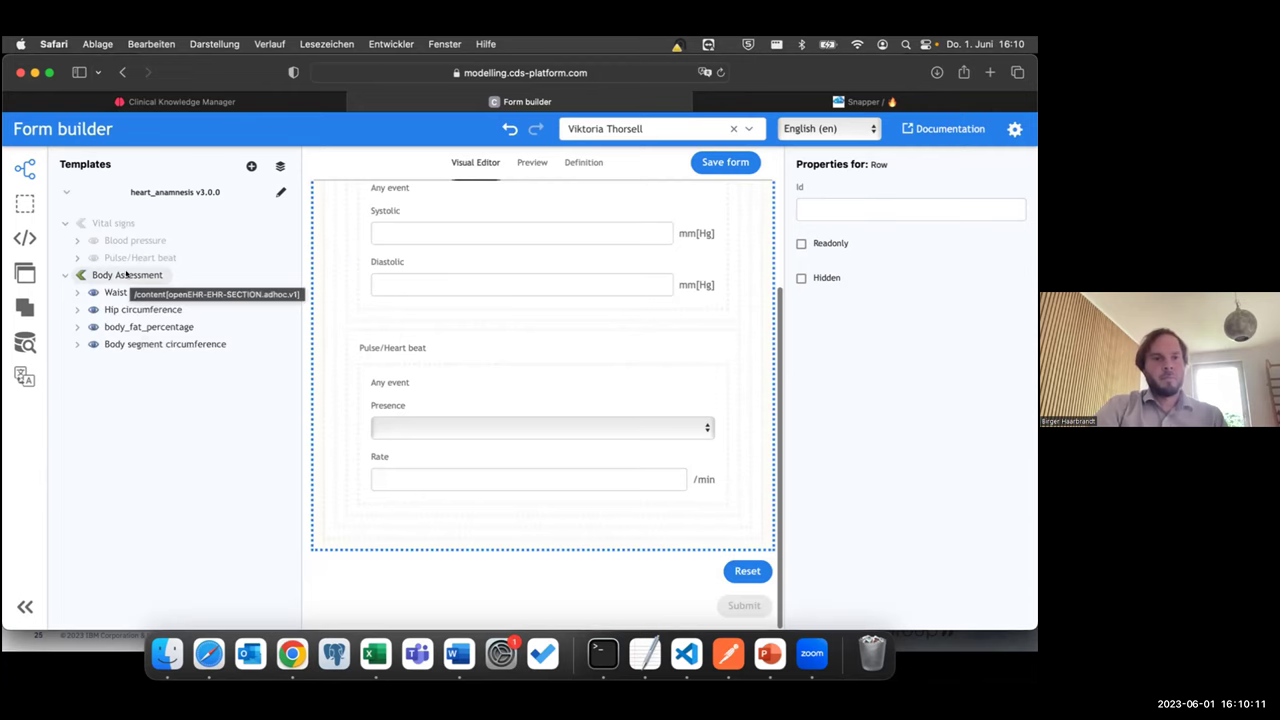
drag(127, 274, 486, 466)
scroll(528, 540, down, 5)
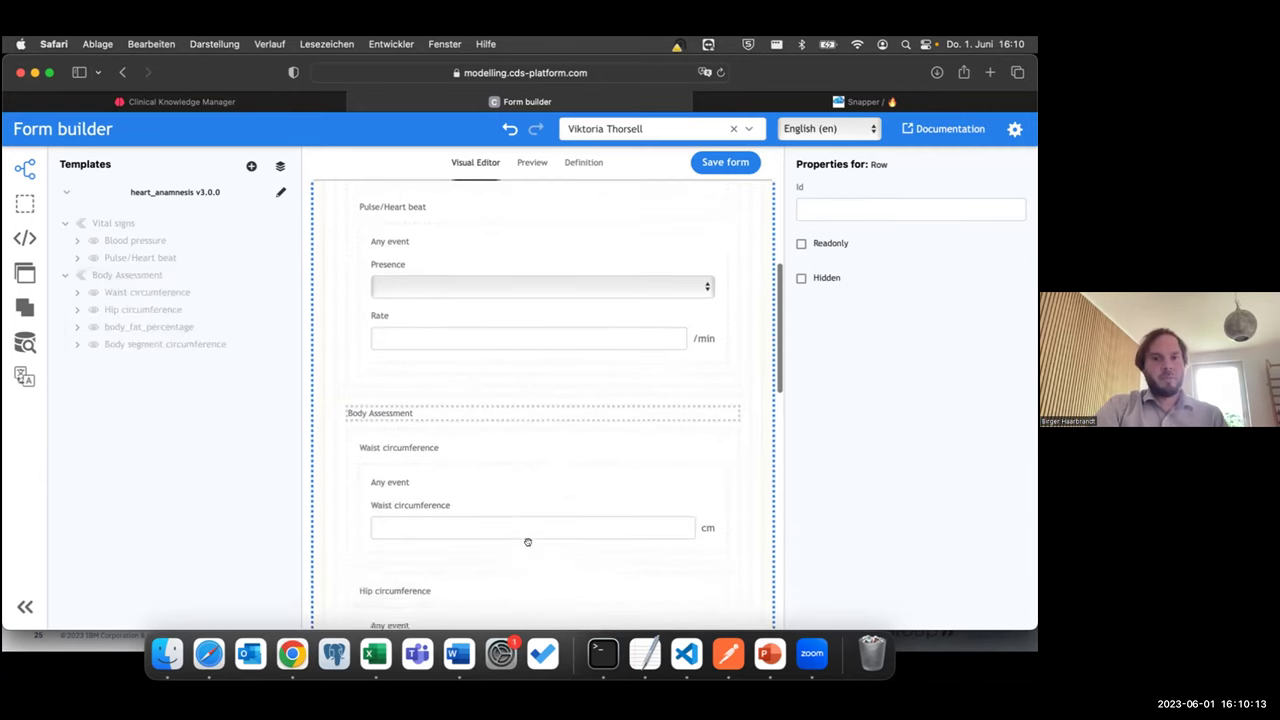
Step: Set the proportion type of the body_fat_percentage field to Percent
scroll(528, 542, down, 3)
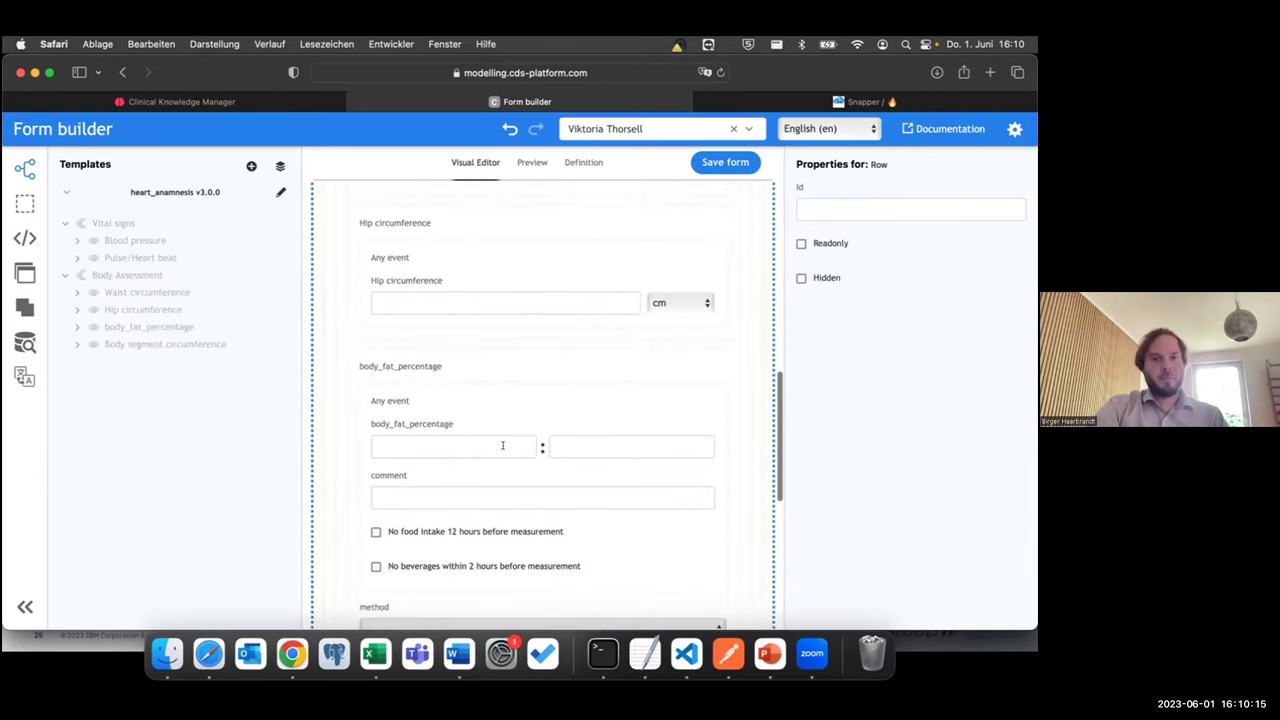
click(502, 443)
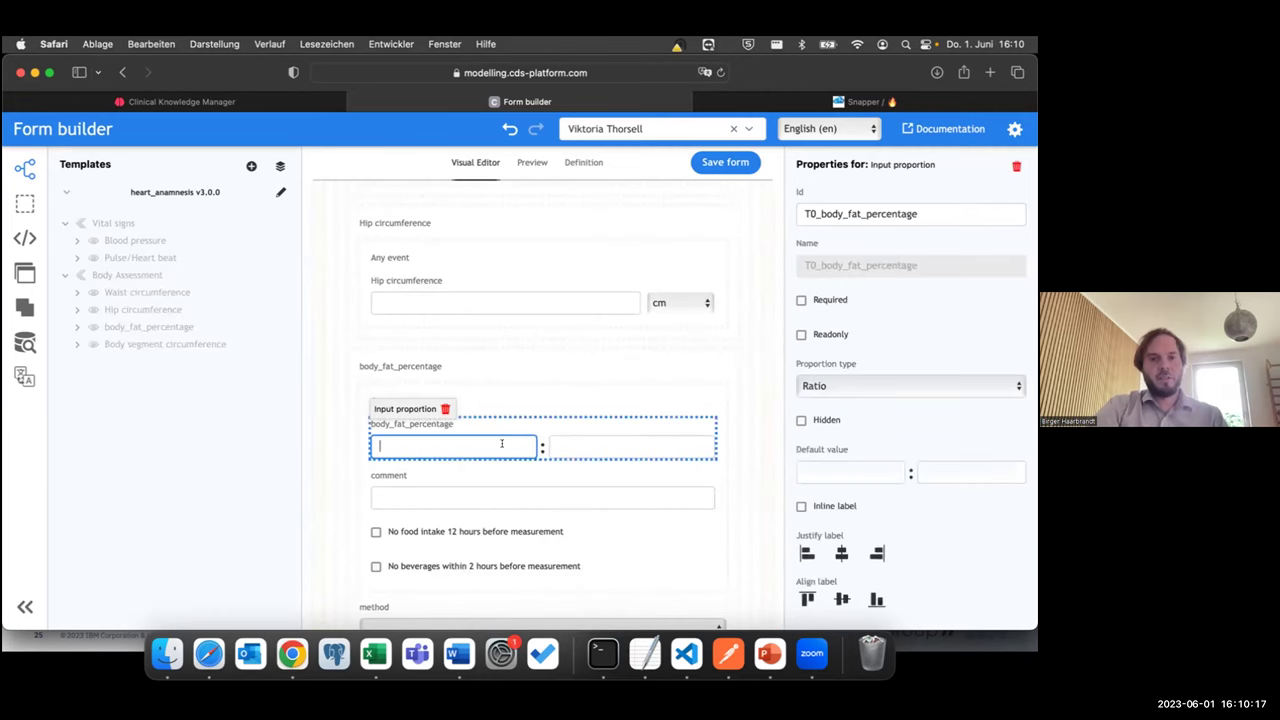
click(821, 384)
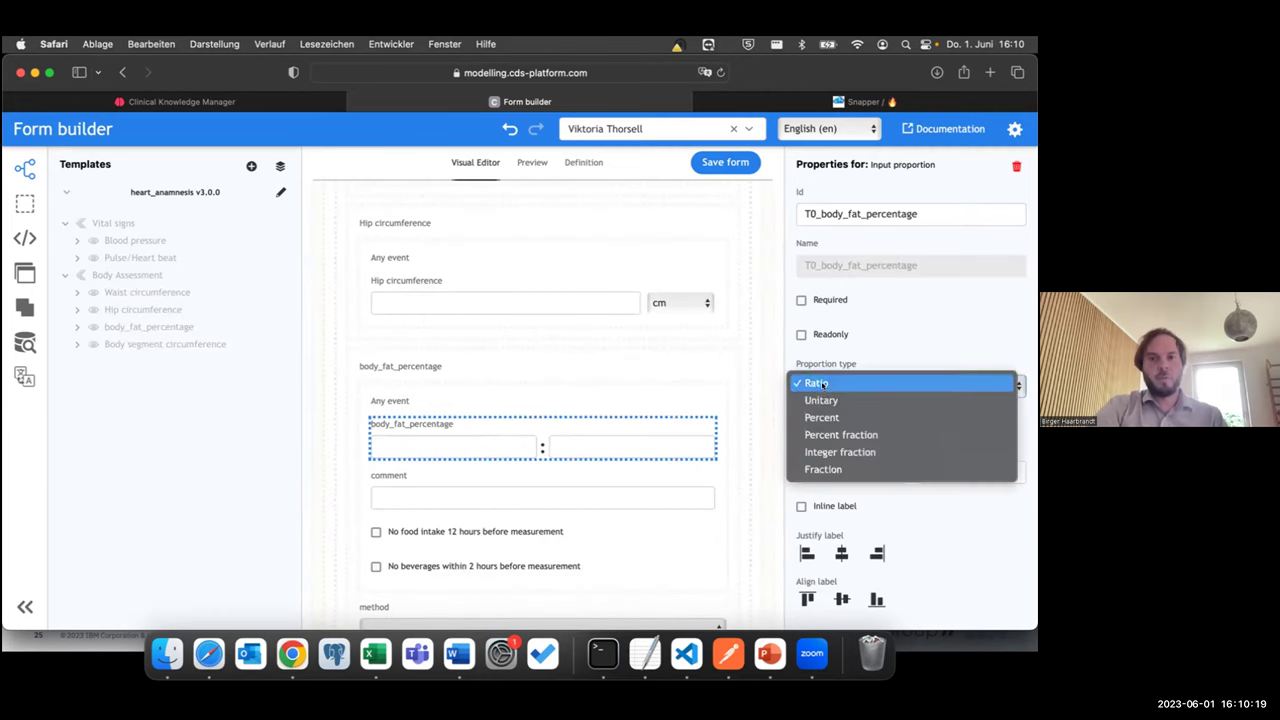
click(821, 416)
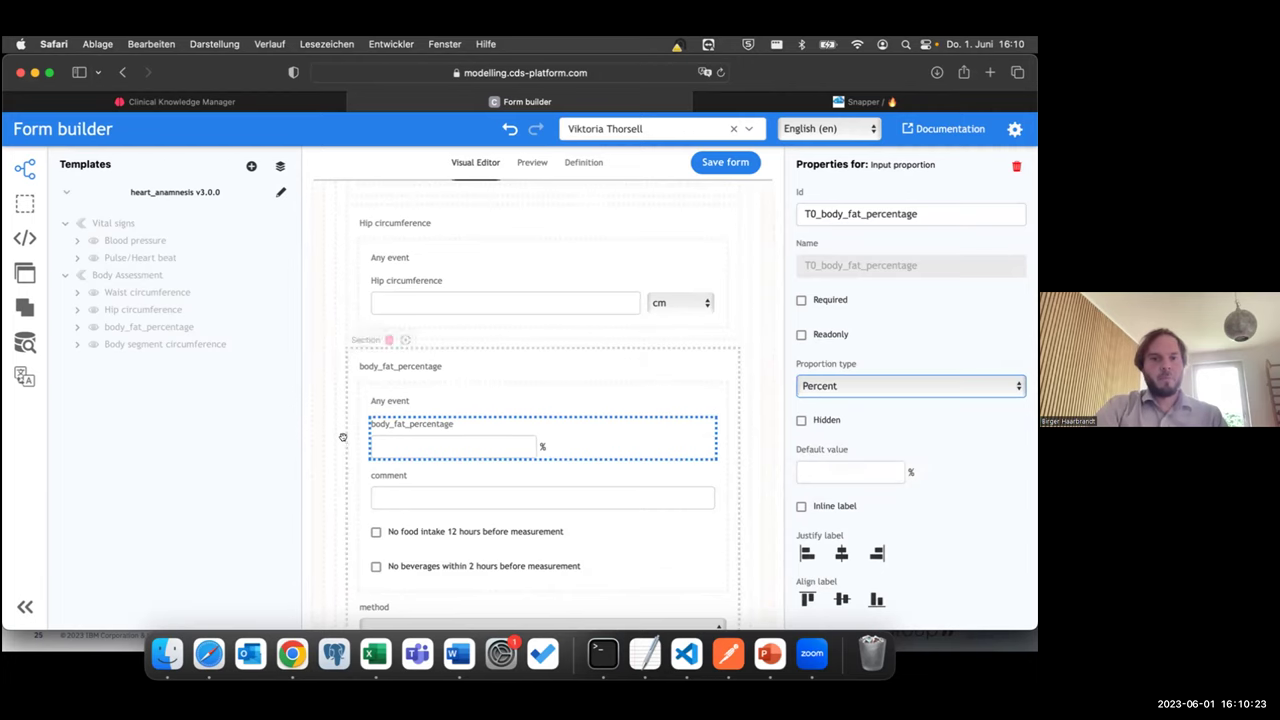
Step: Set Arm Circumference as value and default value of the Body segment name field, and mark the field as hidden
scroll(343, 437, down, 5)
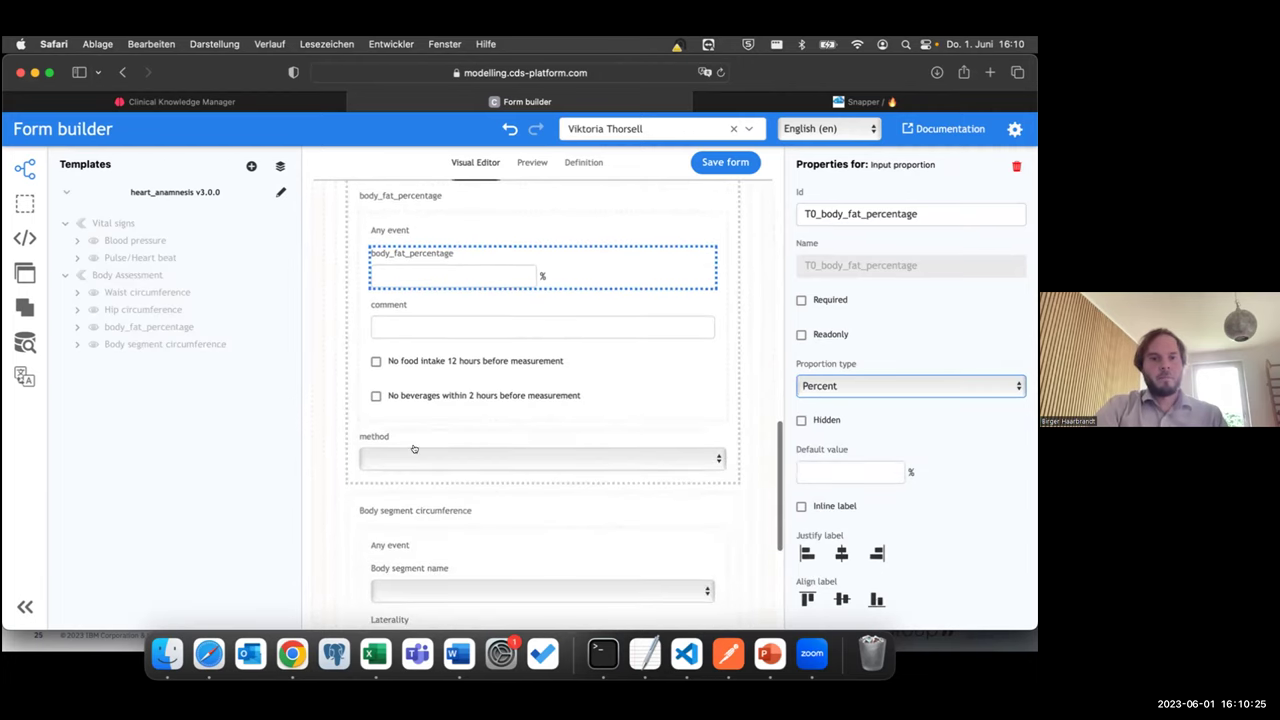
scroll(414, 449, down, 5)
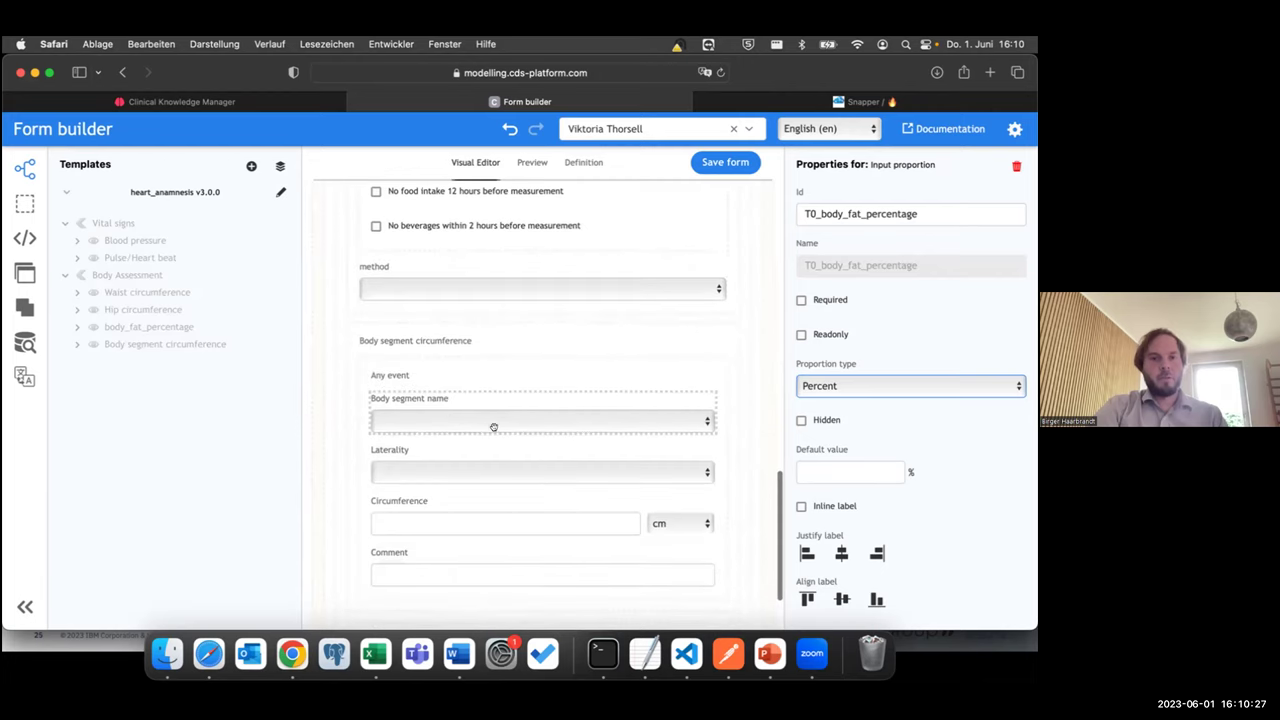
click(493, 427)
click(493, 434)
scroll(613, 431, down, 1)
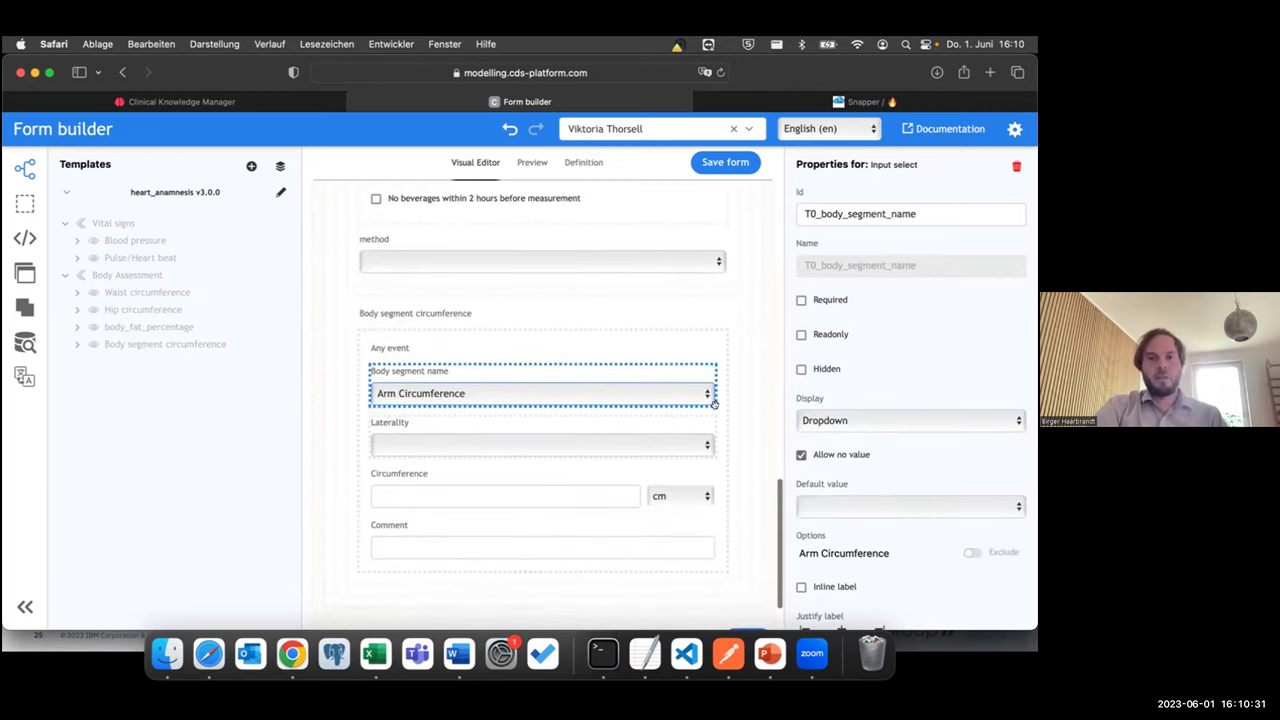
click(813, 506)
click(813, 518)
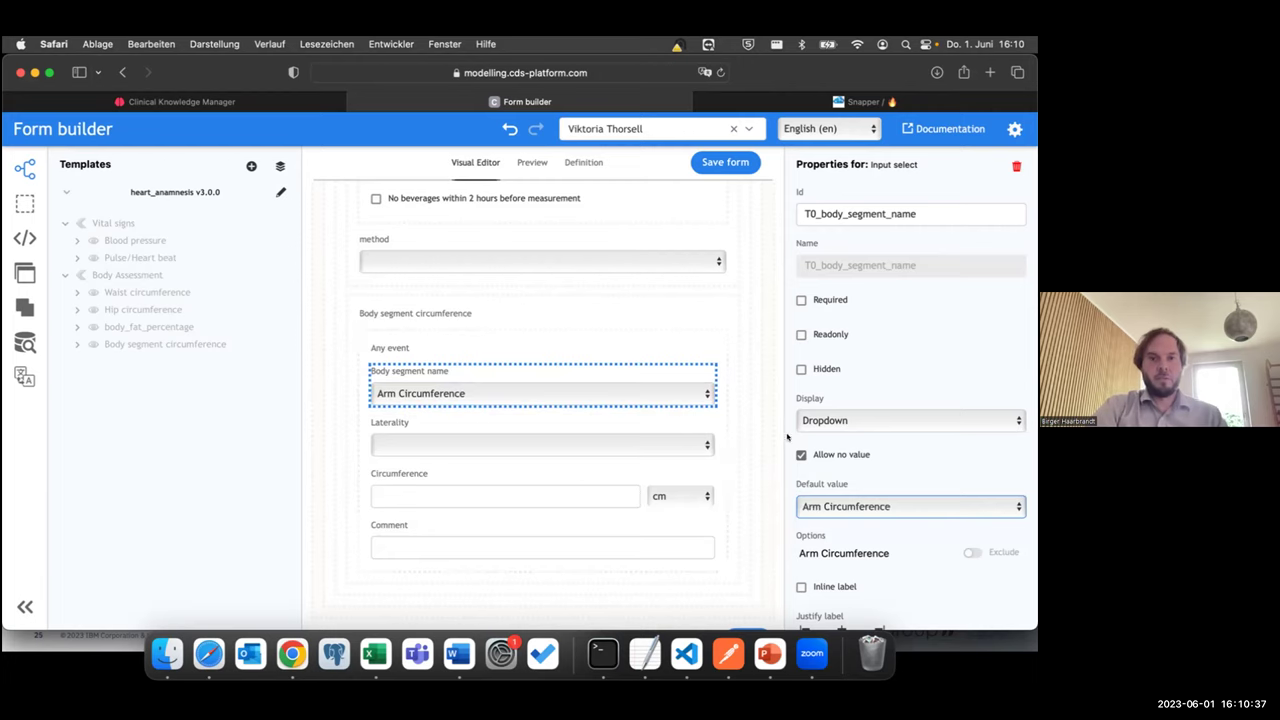
click(800, 369)
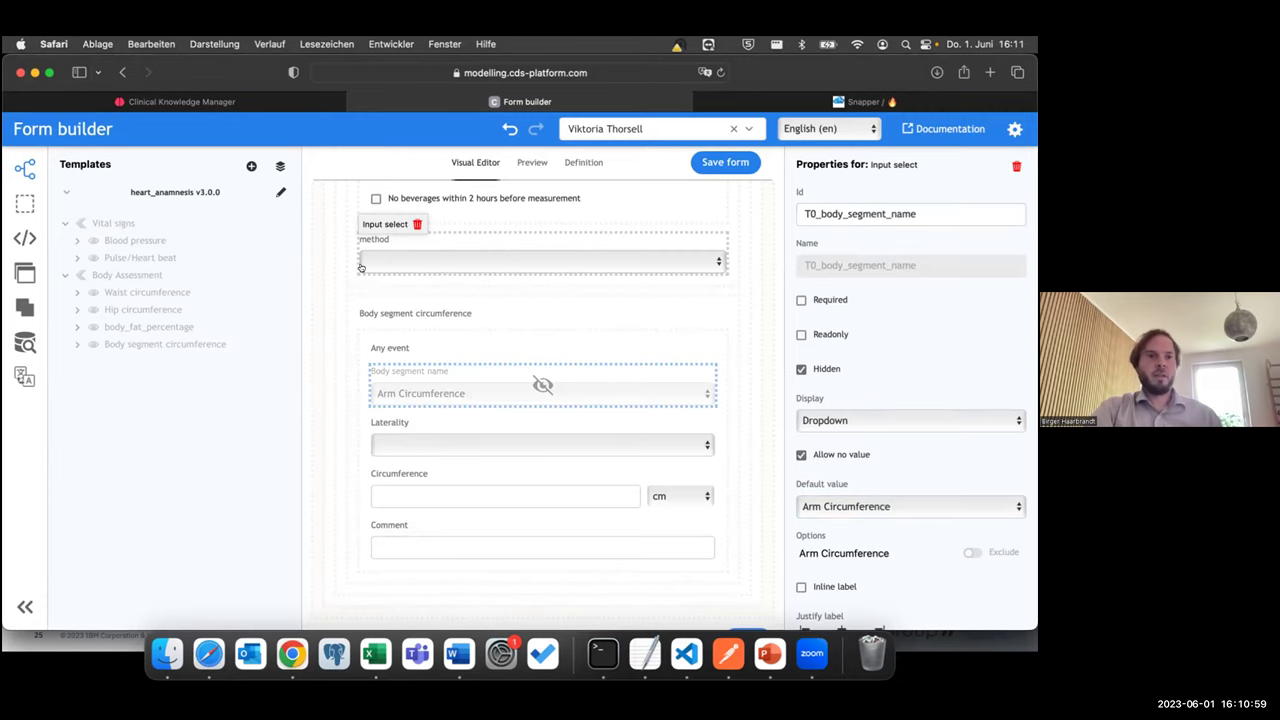
Step: Preview the form and save it as Heart anamnesis with version 0.10.0-draft
scroll(361, 267, up, 15)
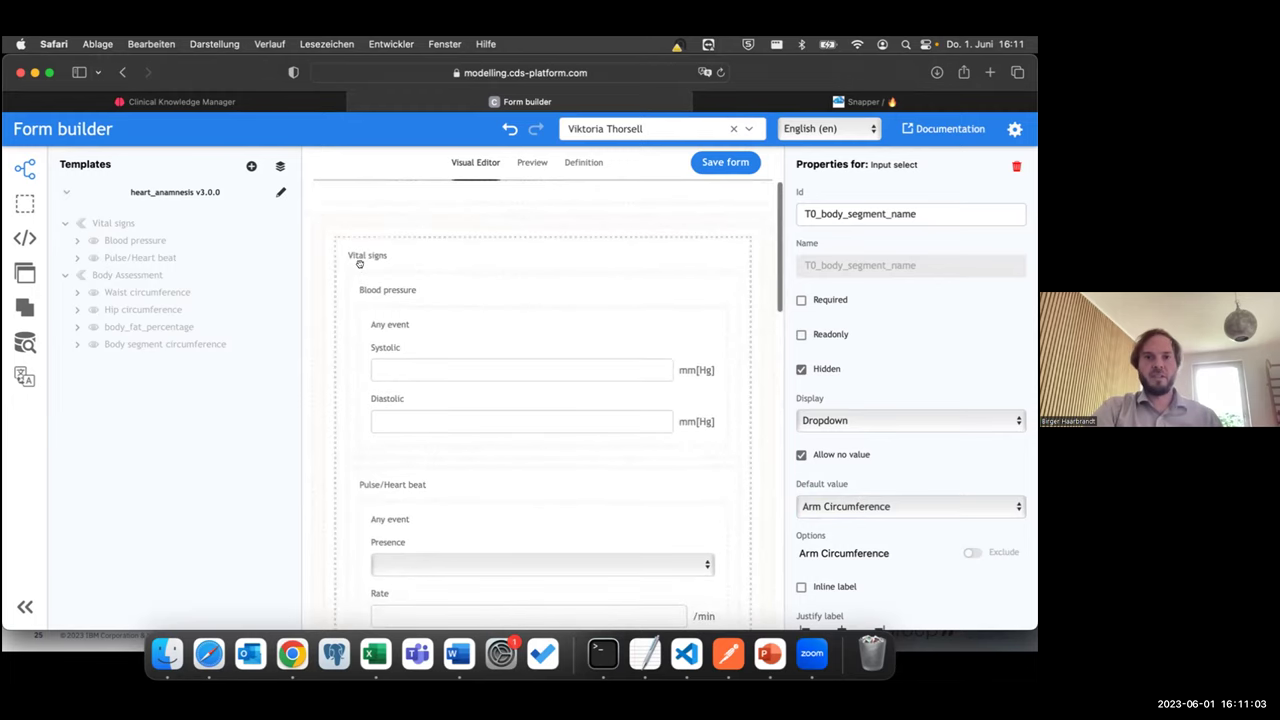
click(521, 162)
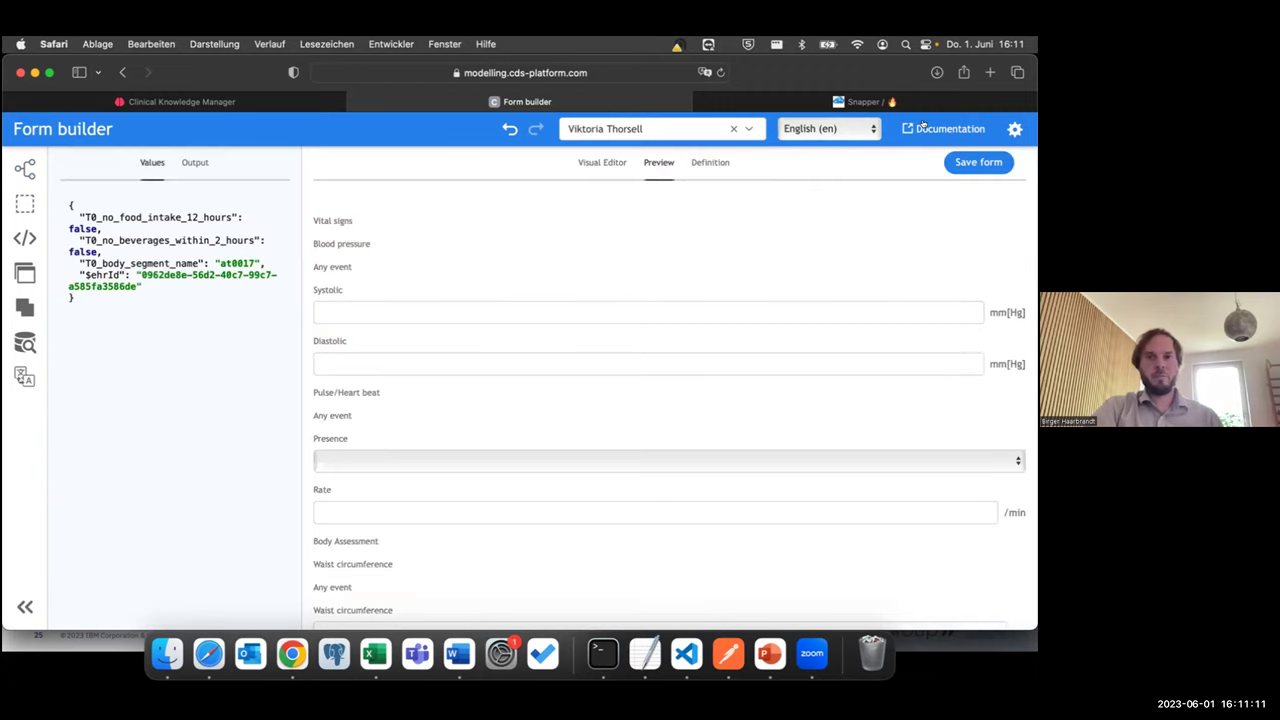
click(968, 163)
click(365, 351)
text(0.10.0-draft)
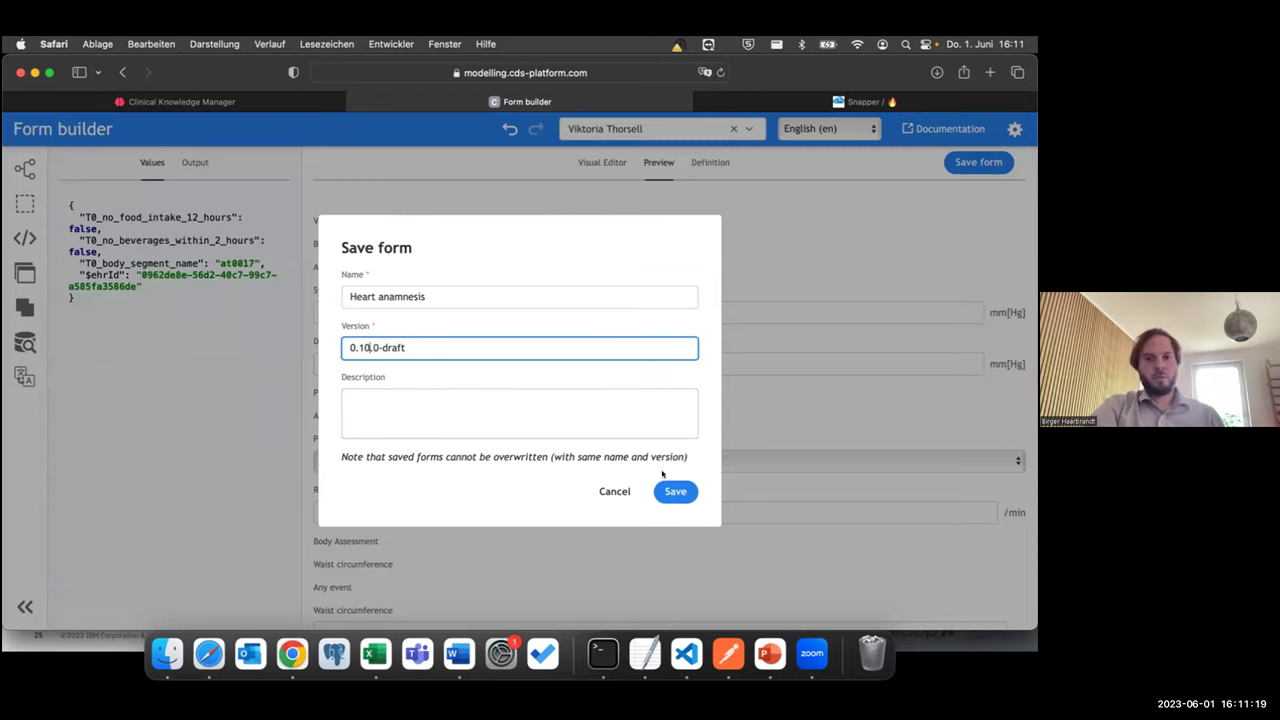
click(667, 487)
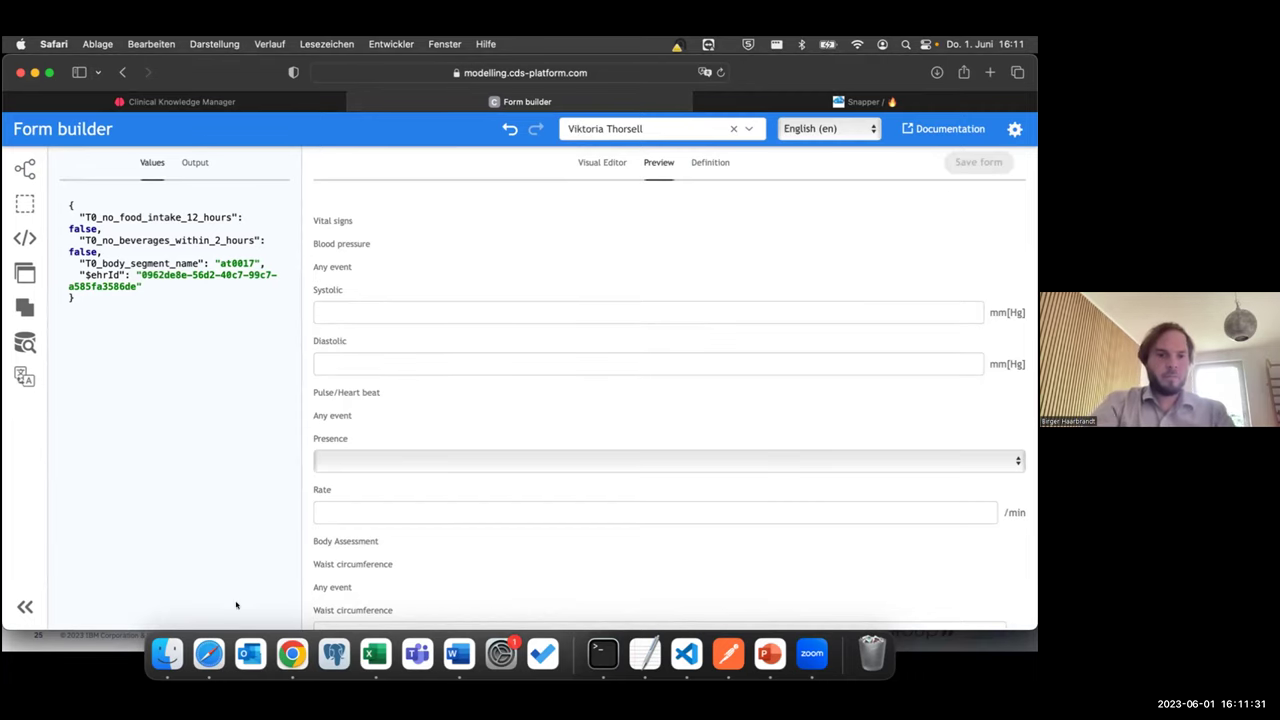
Step: Switch to Chrome and move its window so the browser window behind it is partly uncovered
click(292, 654)
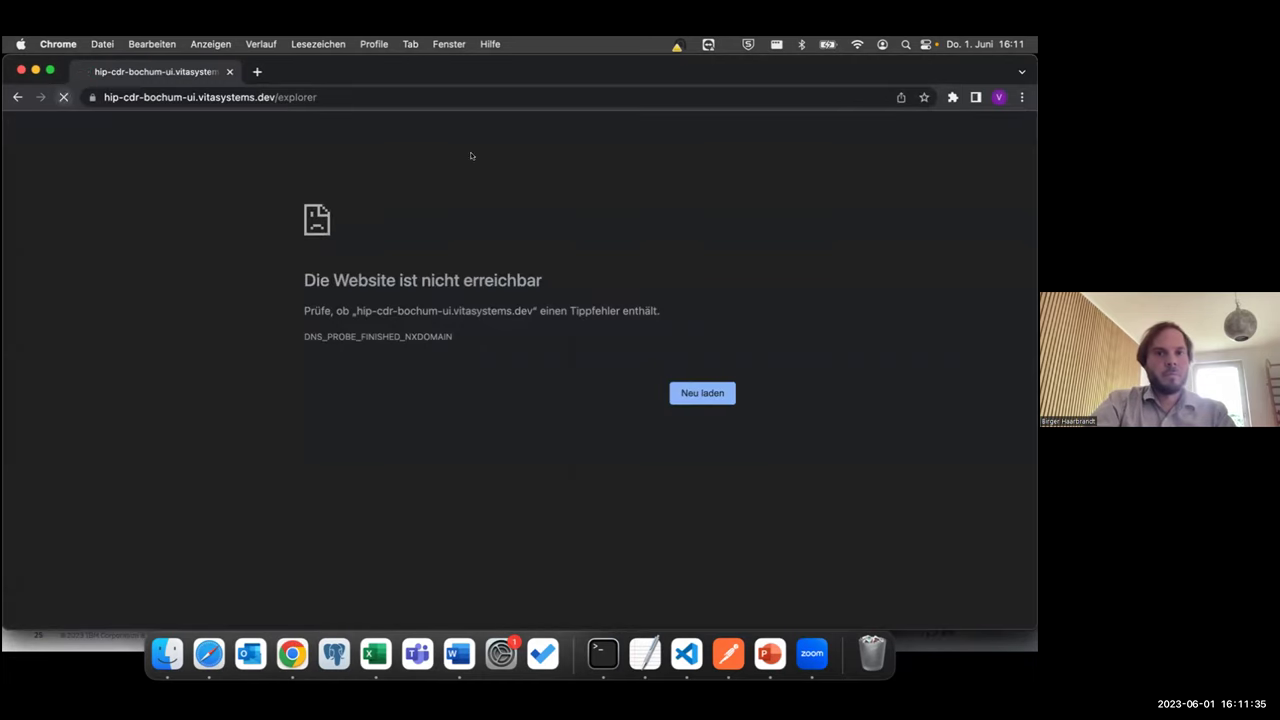
drag(897, 70, 897, 106)
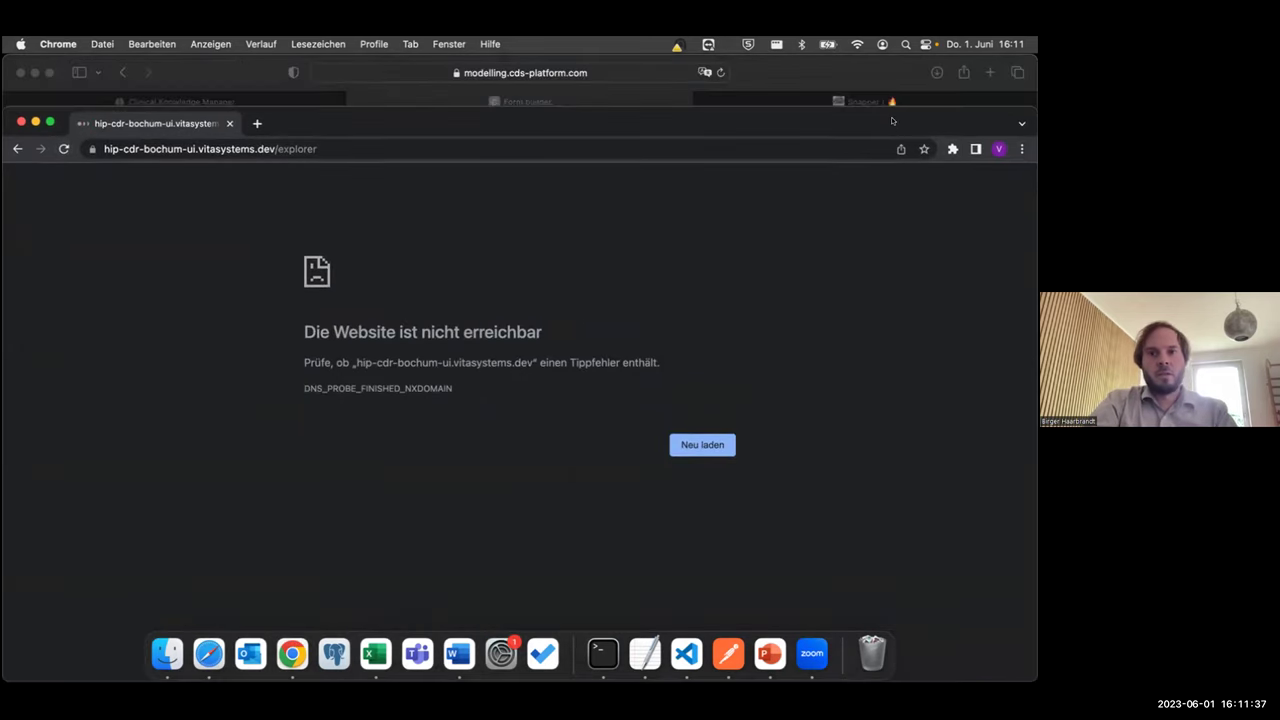